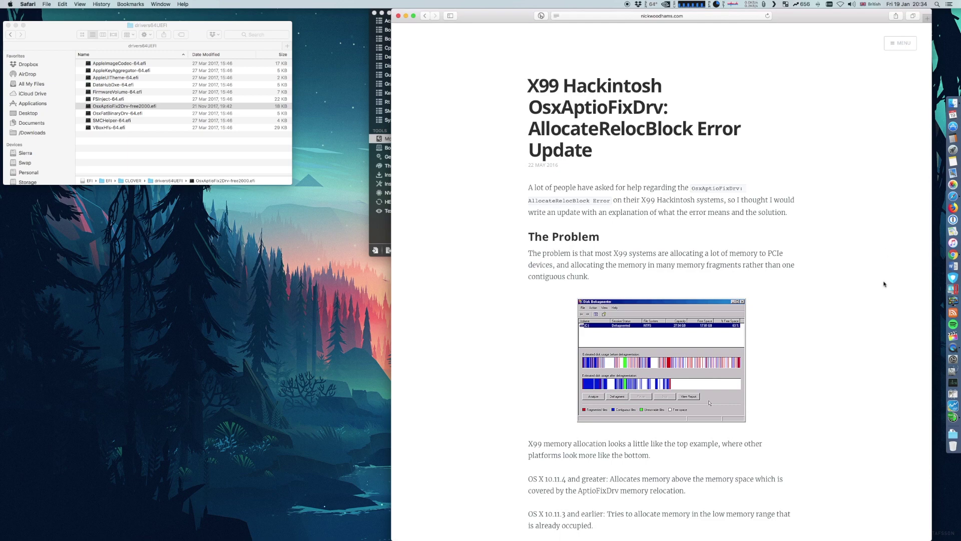
Read the article's OsxAptioFixDrv solution and inspect the CLOVER drivers64UEFI folder for OsxAptioFix2Drv-free2000.efi, closing the folder window when done
scroll(864, 334, down, 5)
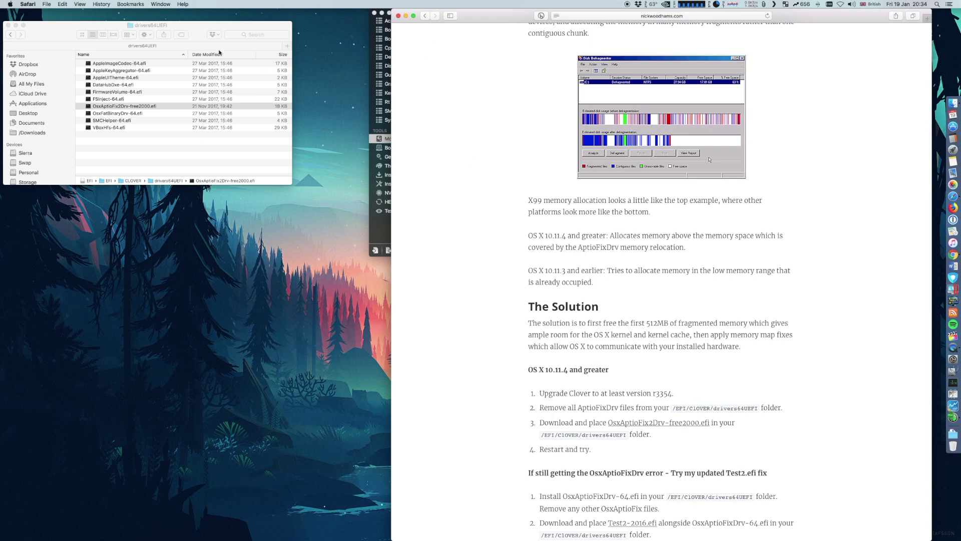
click(199, 31)
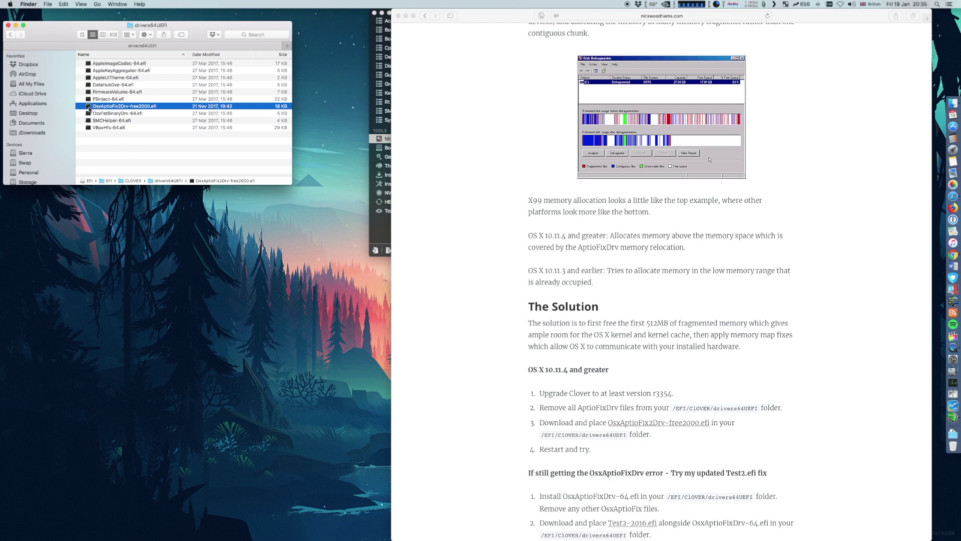
click(14, 35)
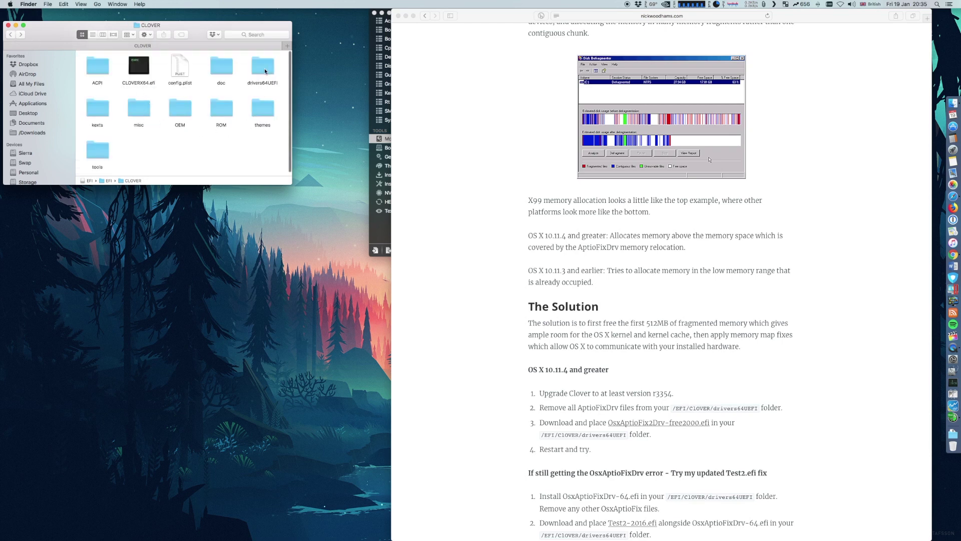
double_click(265, 67)
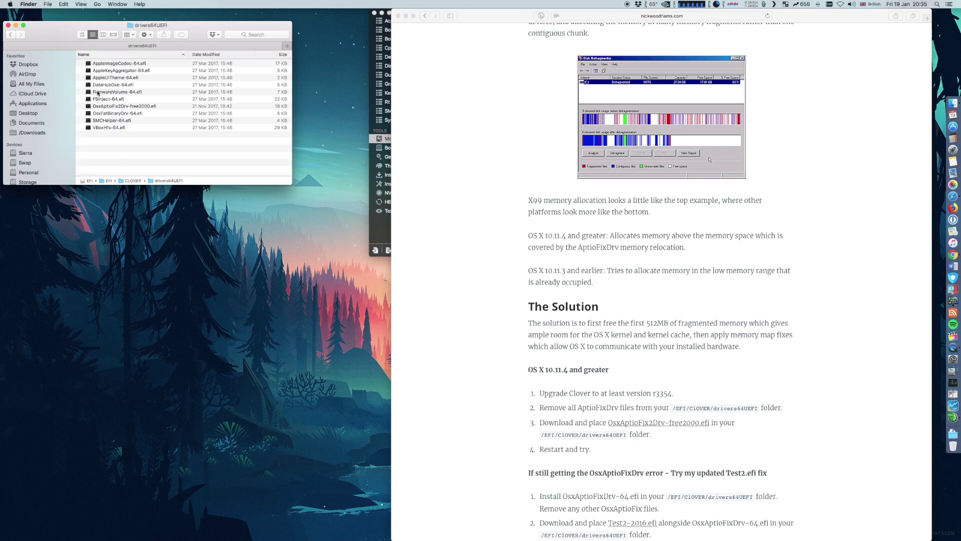
click(10, 26)
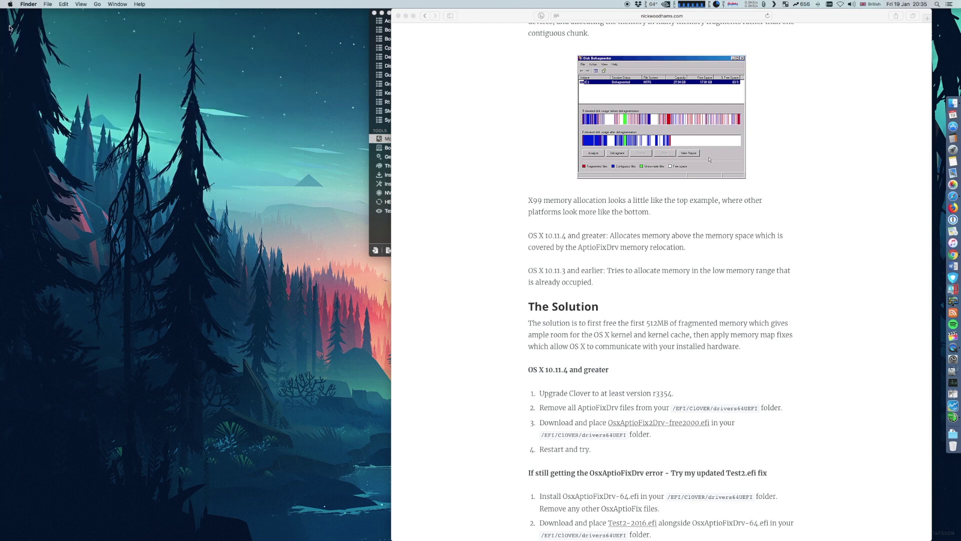
drag(496, 15, 208, 13)
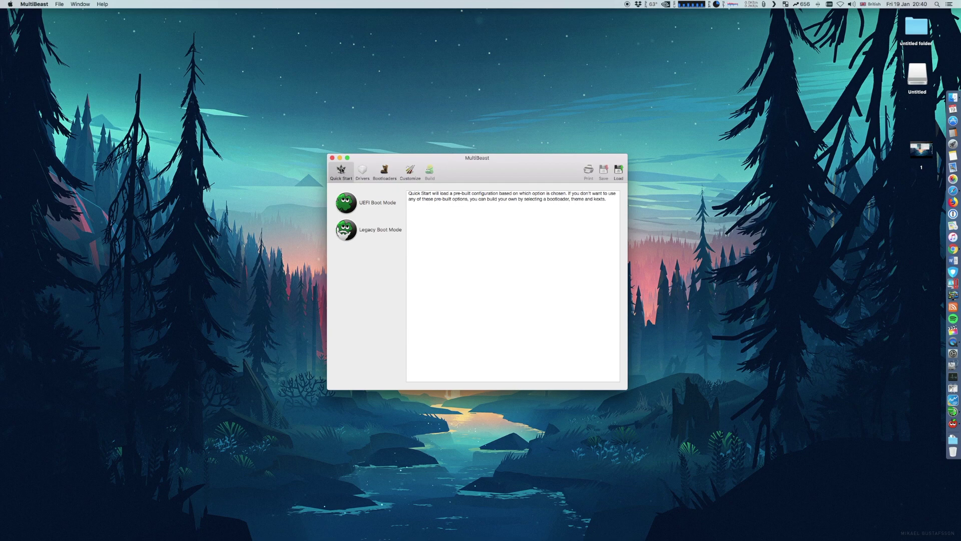
Choose UEFI Boot Mode in MultiBeast and look through the Realtek ALCxxx and Universal audio drivers
click(350, 205)
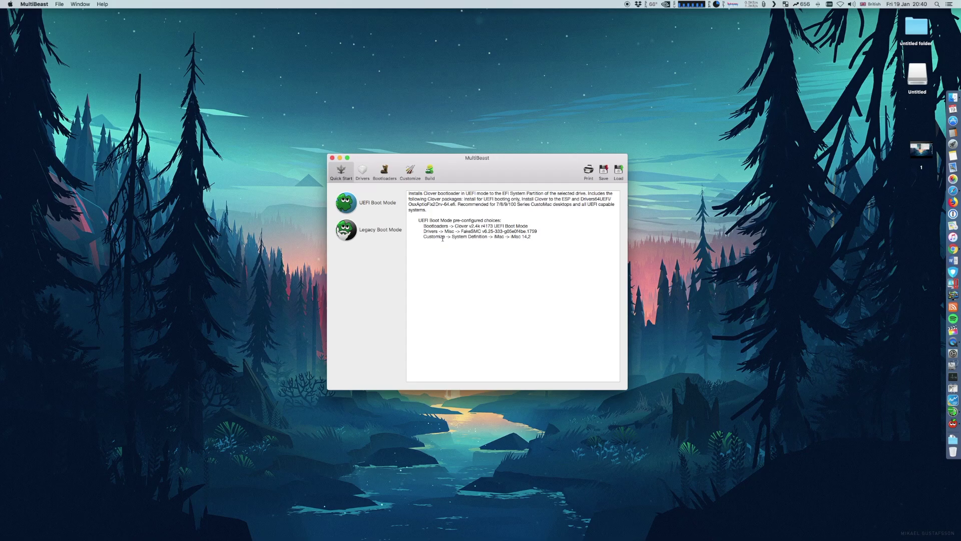
click(362, 171)
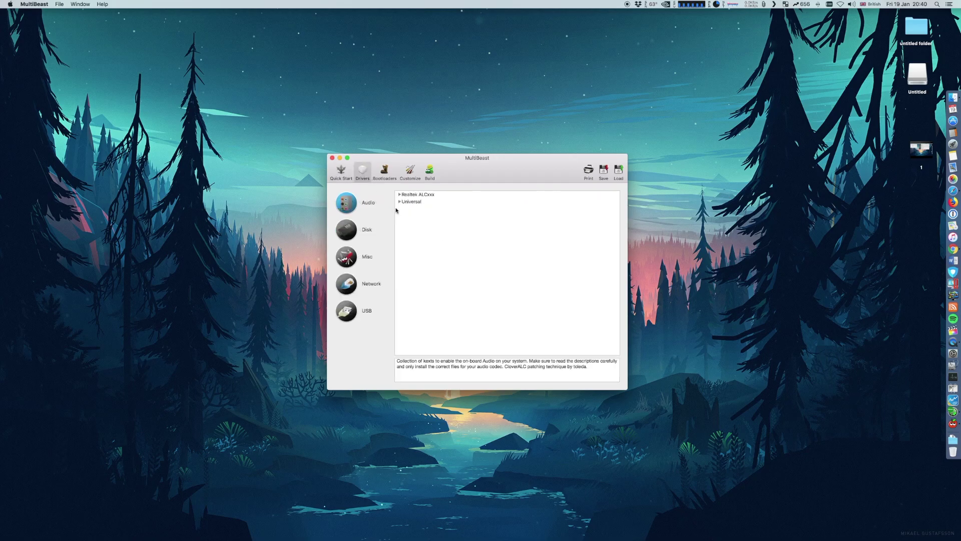
click(399, 194)
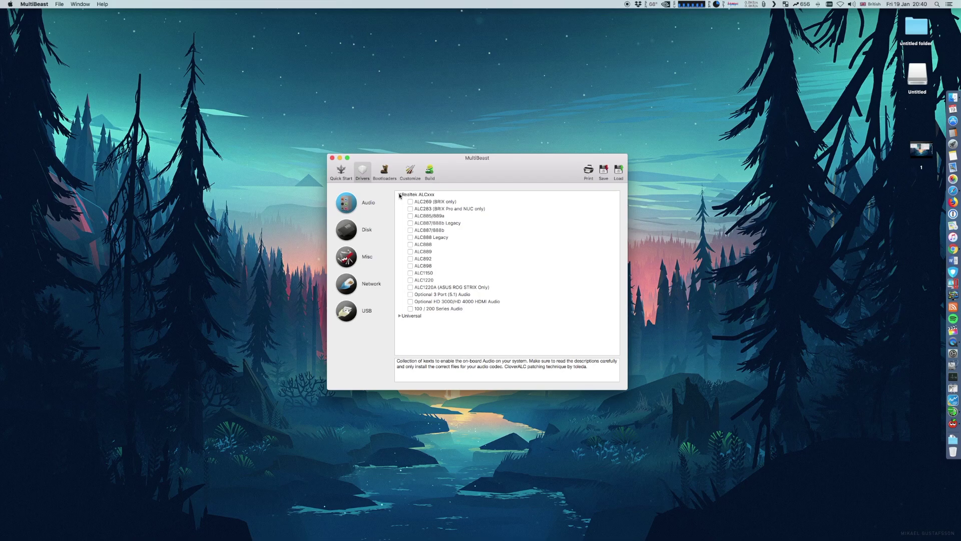
click(399, 194)
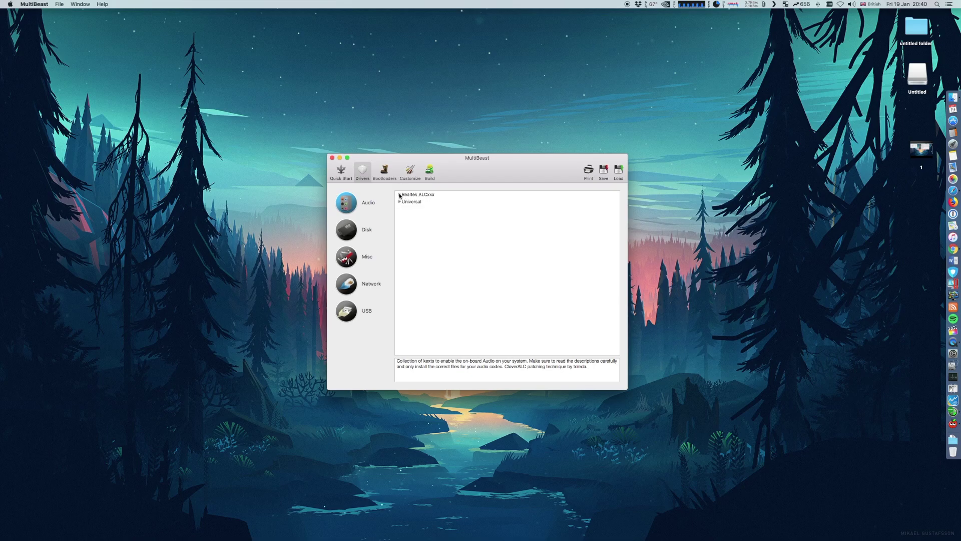
click(400, 201)
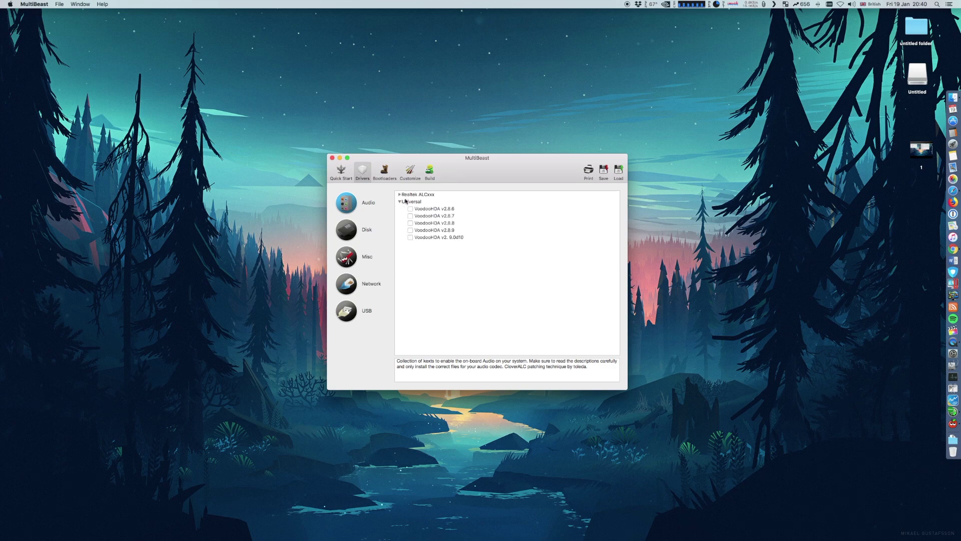
click(400, 203)
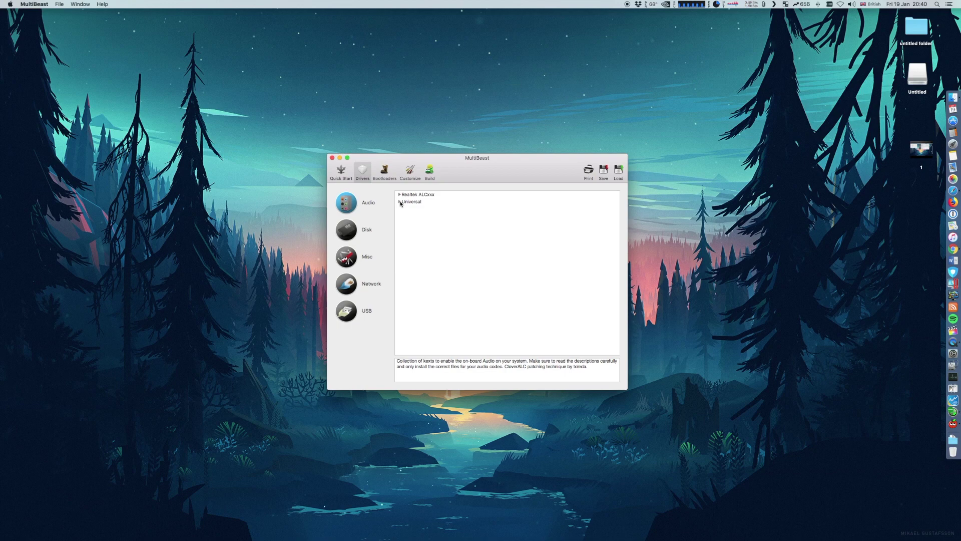
Enable the 3rd Party SATA and Intel Generic AHCI SATA disk drivers
click(352, 229)
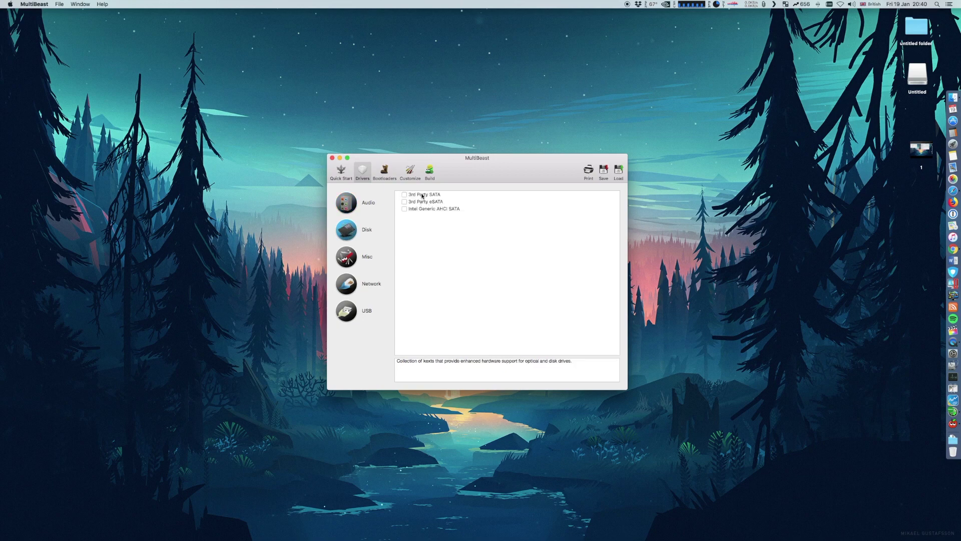
click(405, 195)
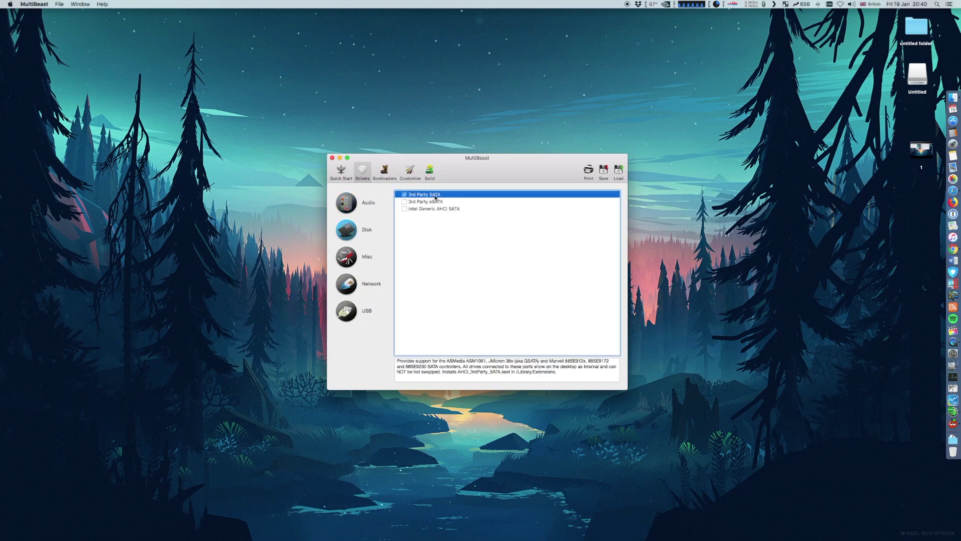
click(404, 209)
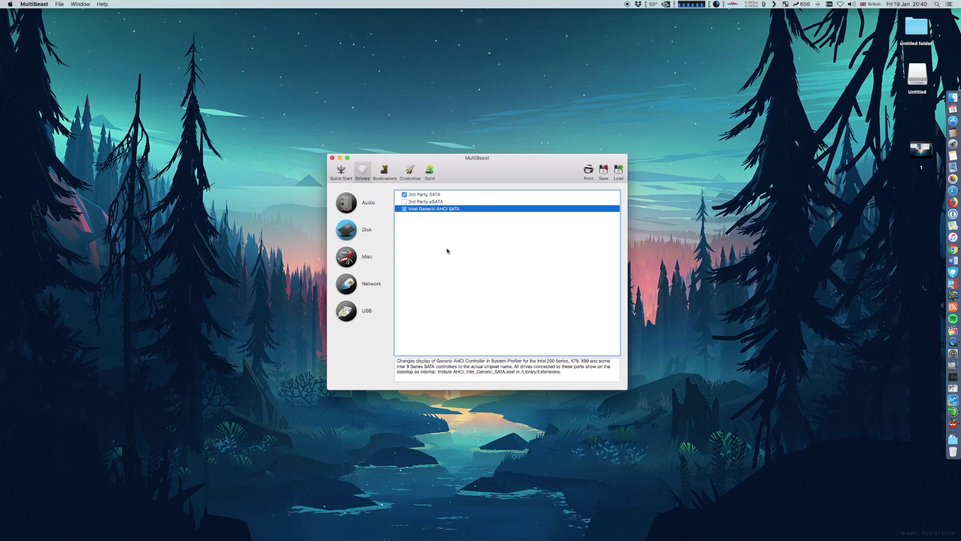
Enable the miscellaneous drivers NullCPUPowerManagement v1.0.0d2 and VoodooTSCSync 6 Core
click(347, 256)
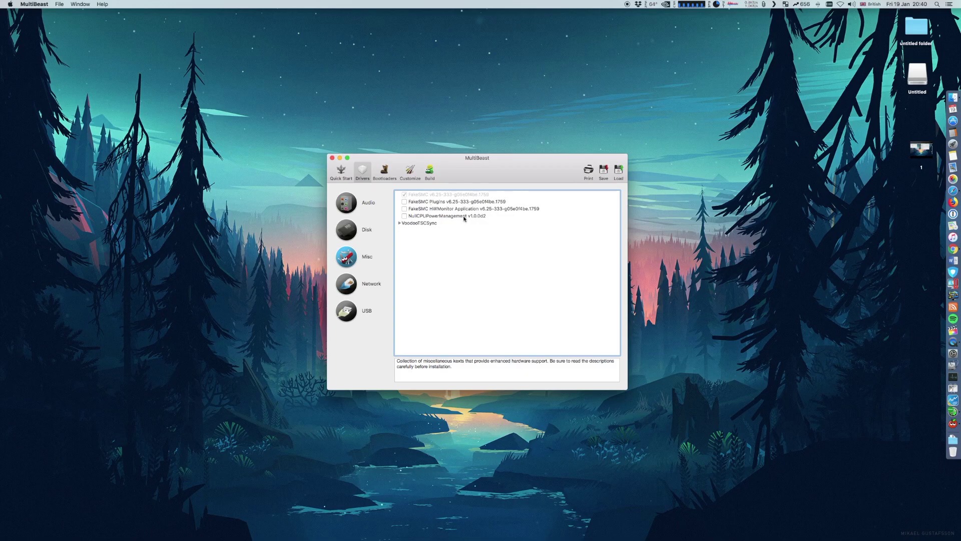
click(405, 216)
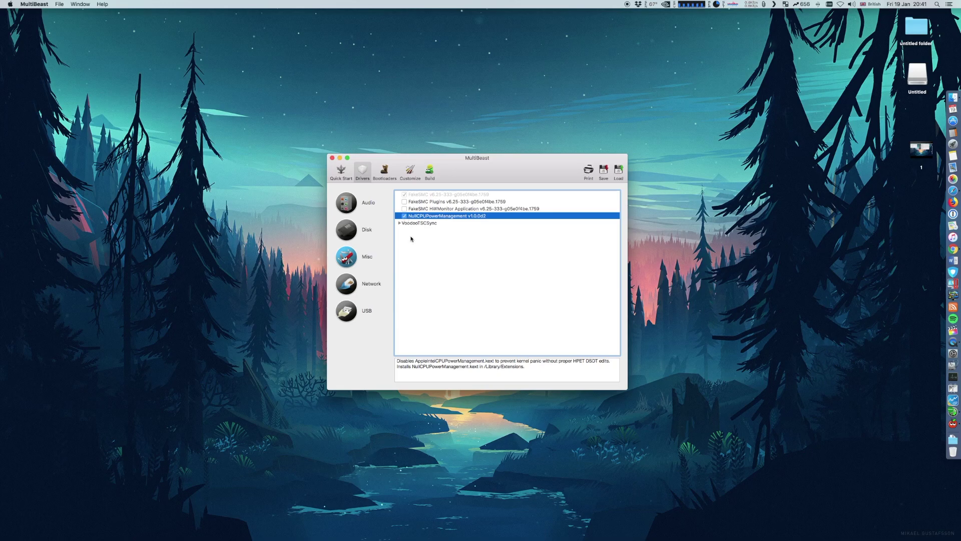
click(400, 223)
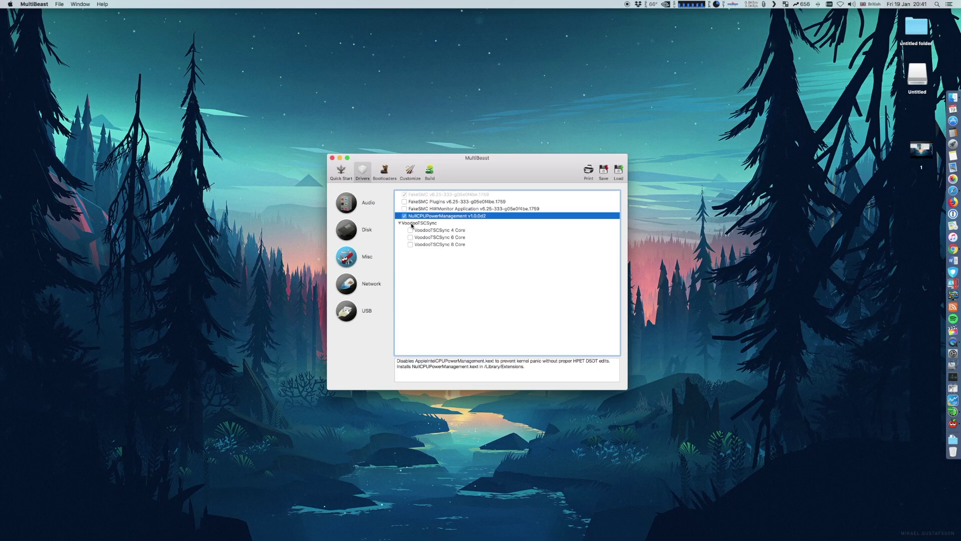
click(455, 239)
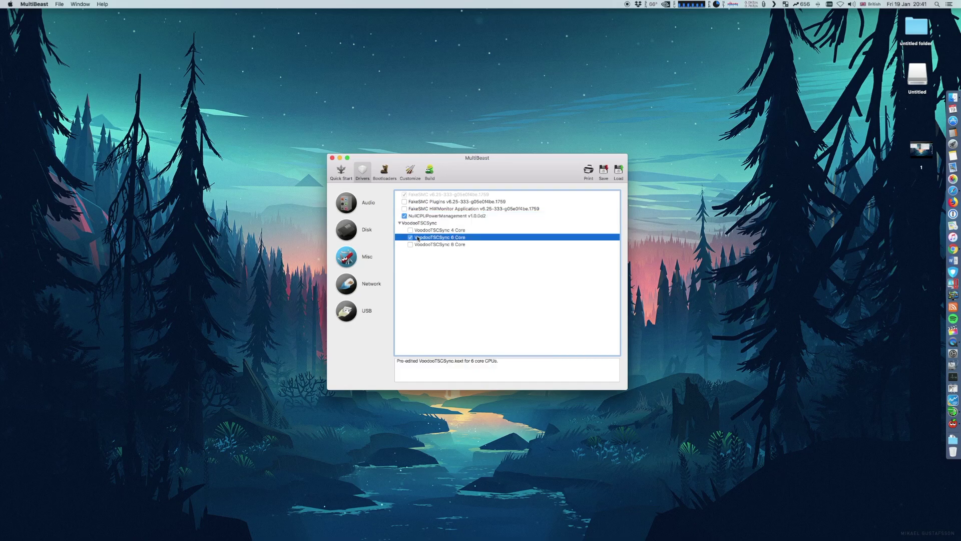
Look through the Intel network drivers, and enable 7/8/9 Series USB Support and Increase Max Port Limit 9 Series
click(356, 287)
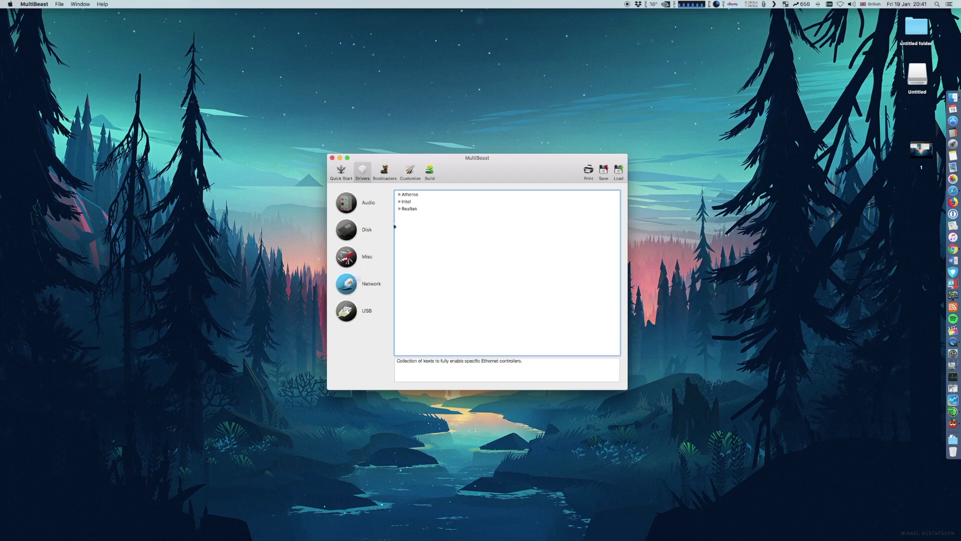
click(399, 202)
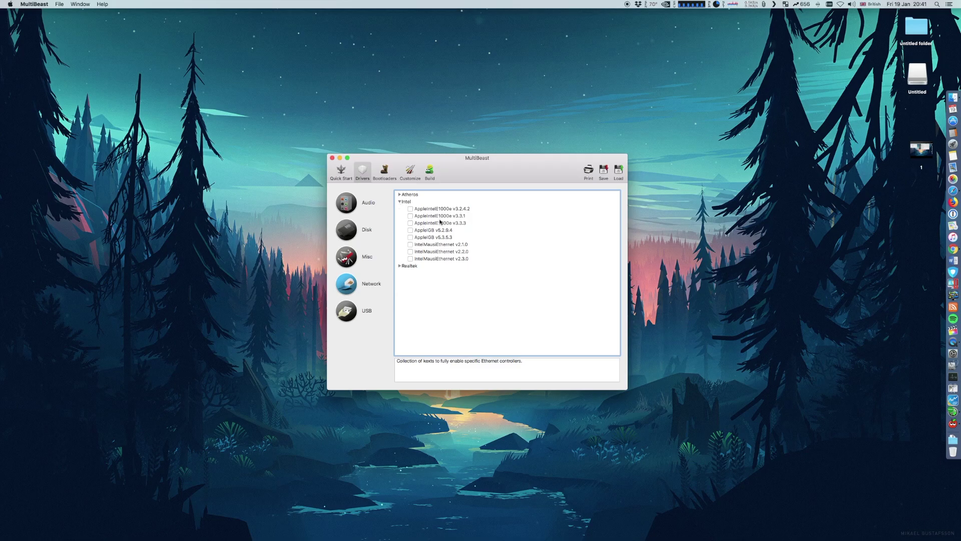
click(349, 318)
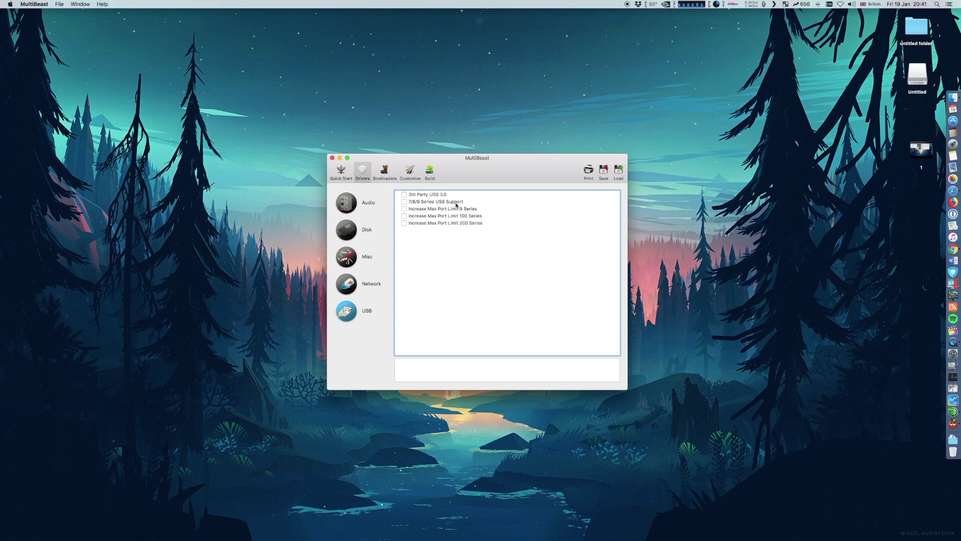
click(404, 202)
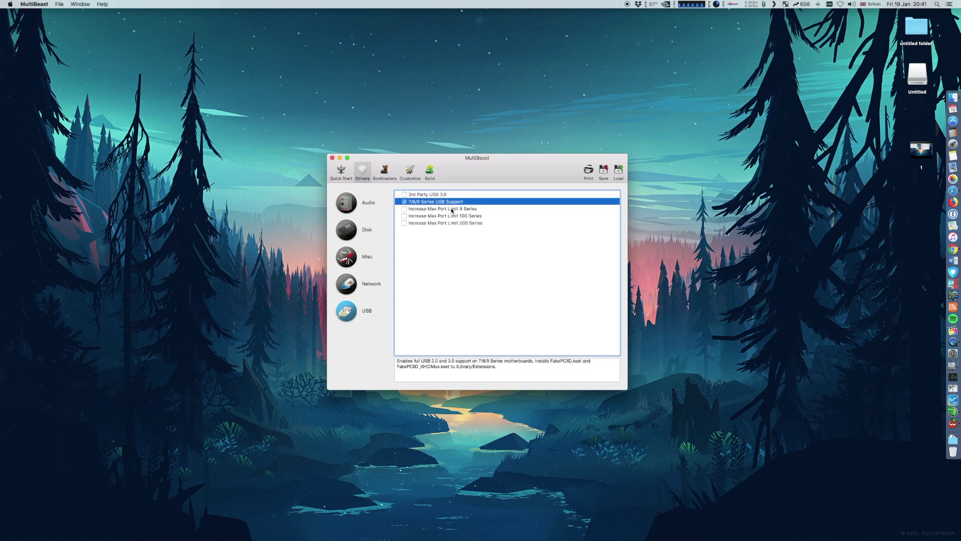
click(404, 210)
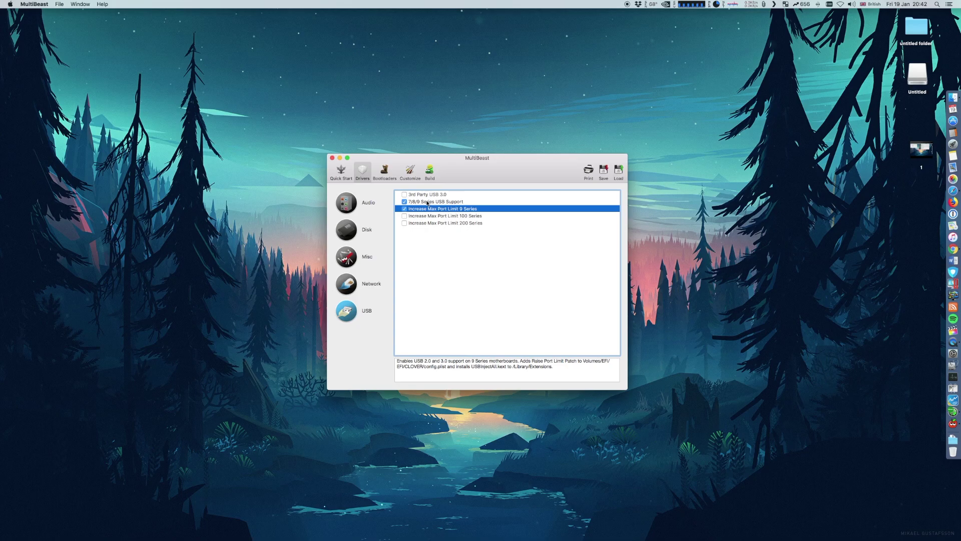
Check the bootloader choice and enable the NVIDIA Web Drivers Boot Flag in the graphics configuration
click(385, 170)
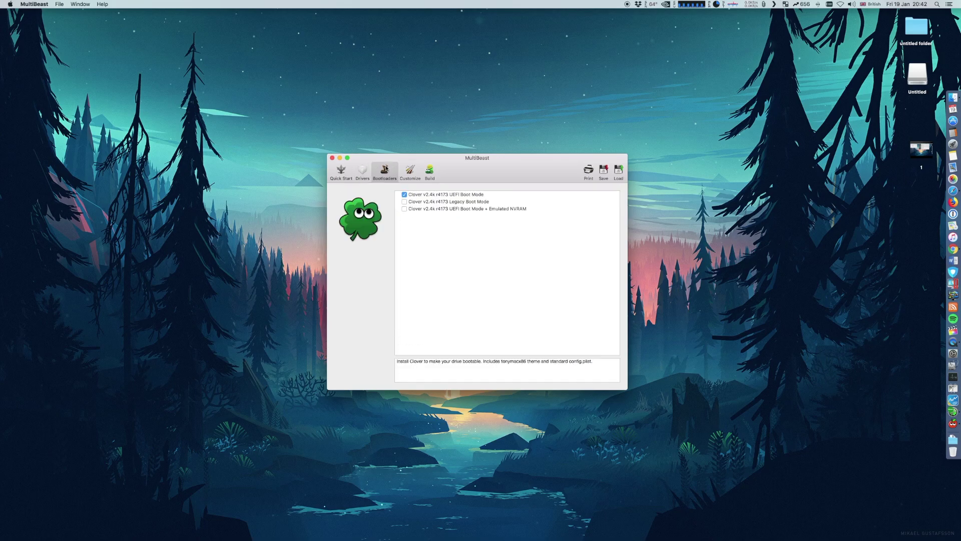
click(412, 172)
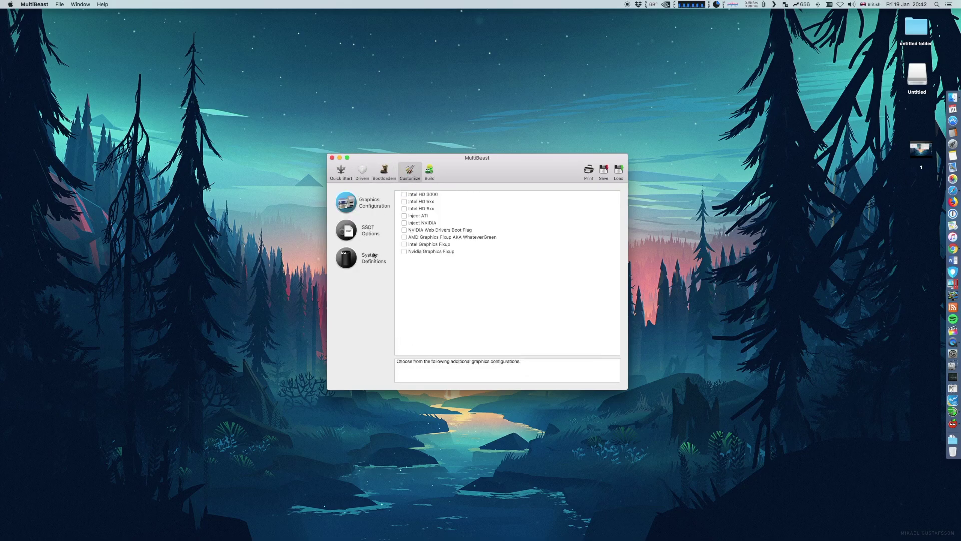
click(347, 230)
click(352, 265)
click(442, 231)
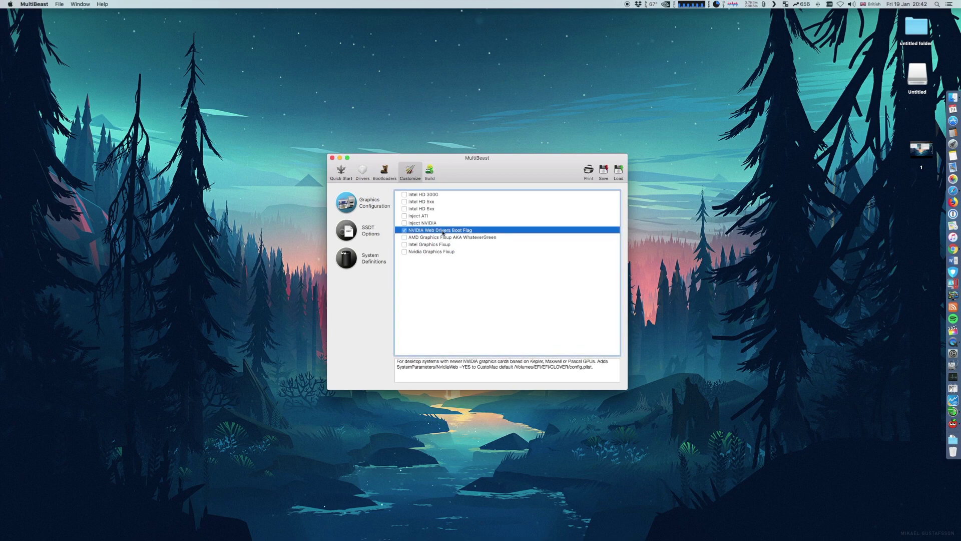
Review the SSDT options and system definitions, and check which system definition UEFI Boot Mode preconfigures
click(351, 234)
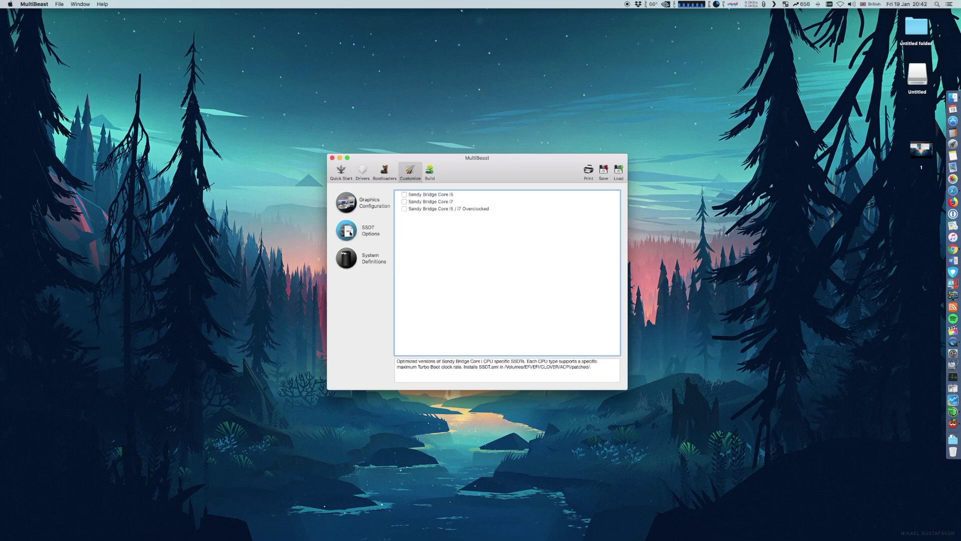
click(356, 258)
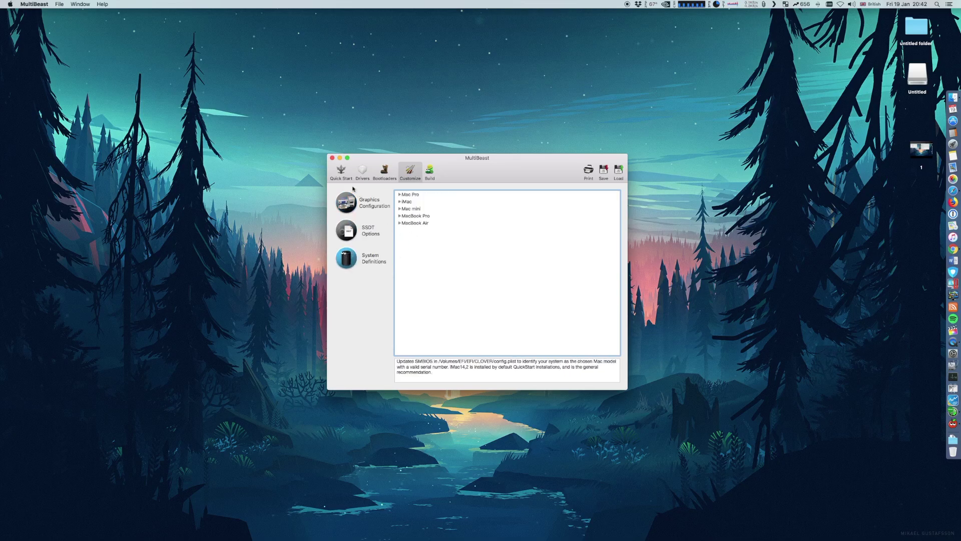
click(341, 170)
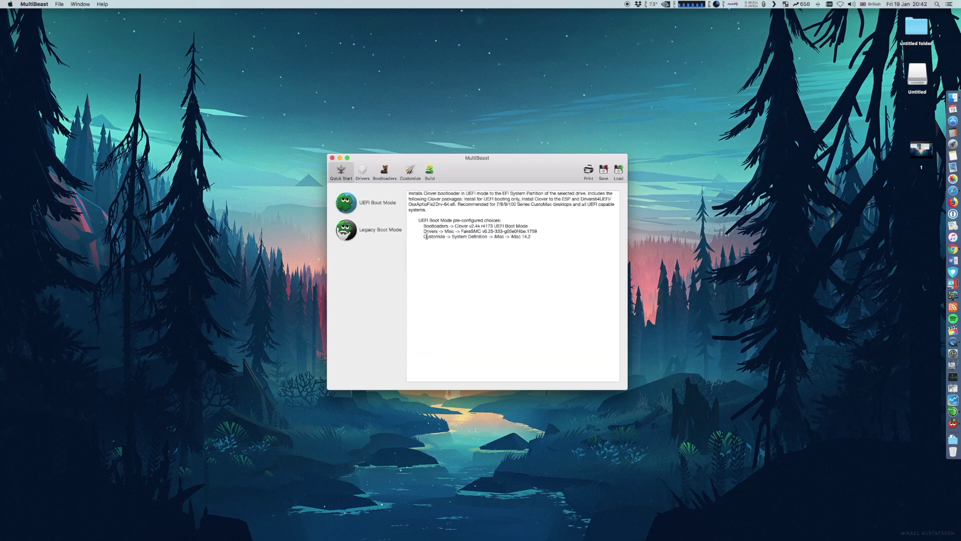
drag(452, 237, 531, 237)
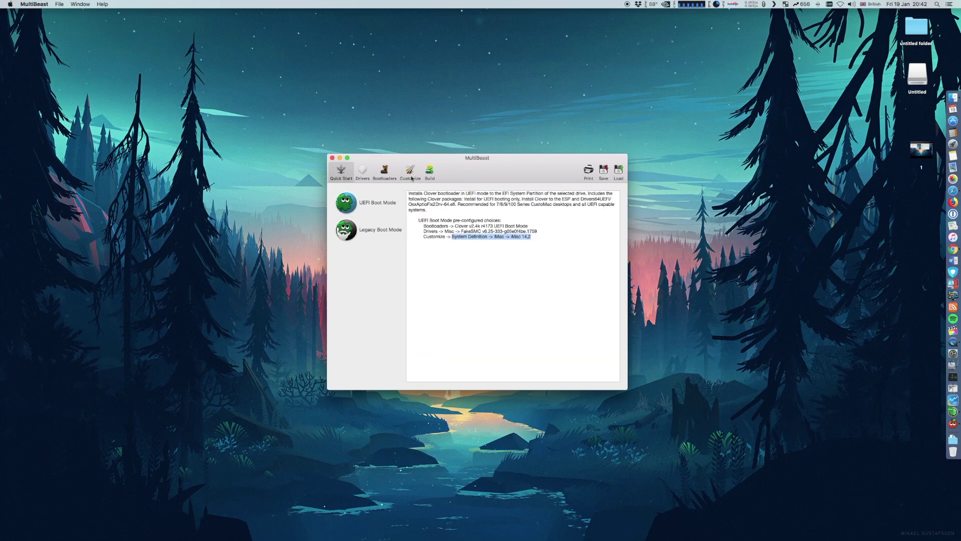
click(410, 170)
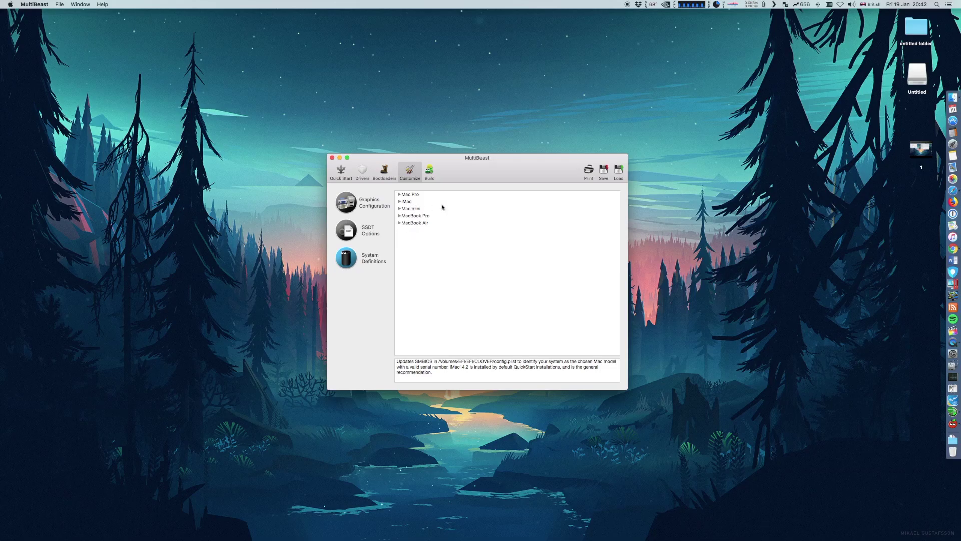
Review the current build configuration and the choices for the install drive
click(430, 170)
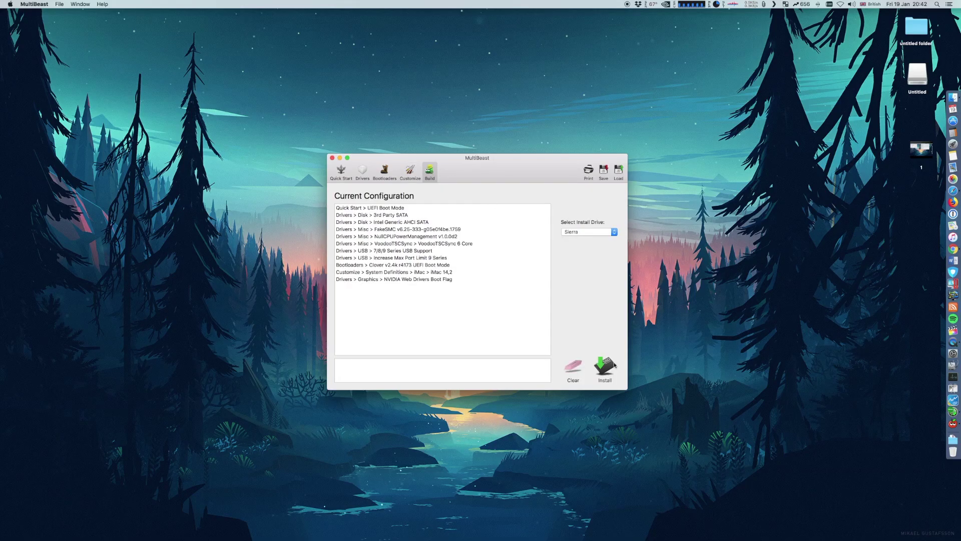
click(586, 232)
click(585, 211)
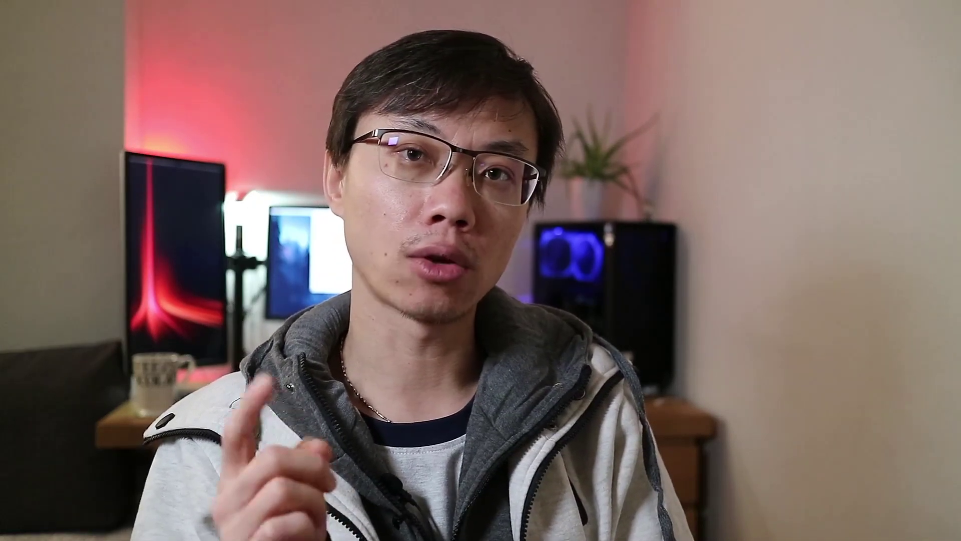
Switch to System Information through the Mac's overview and show the USB section of the hardware report
click(10, 4)
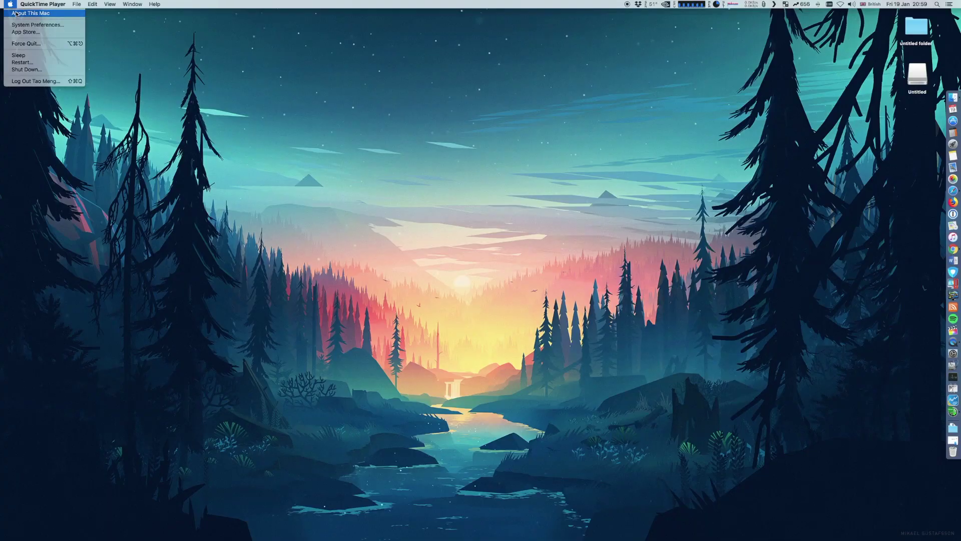
click(16, 13)
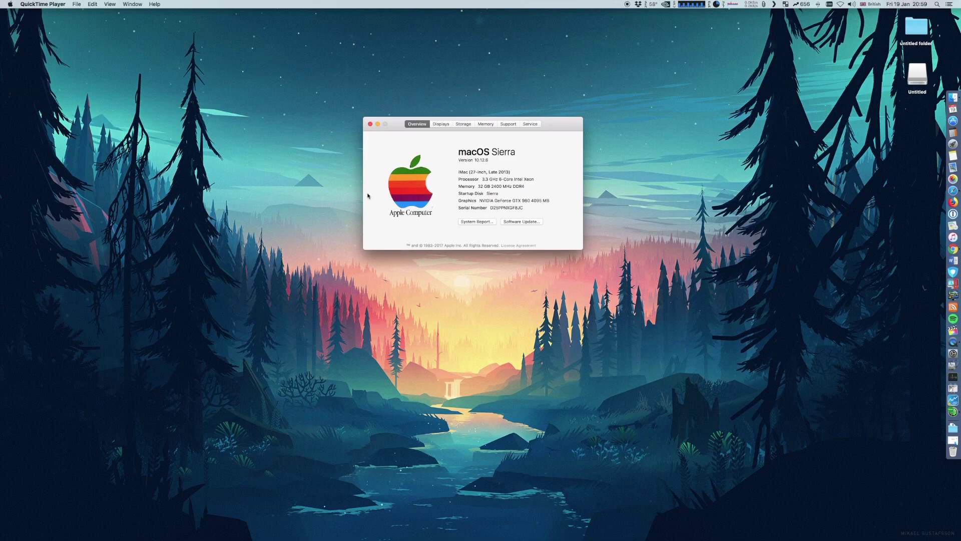
click(469, 222)
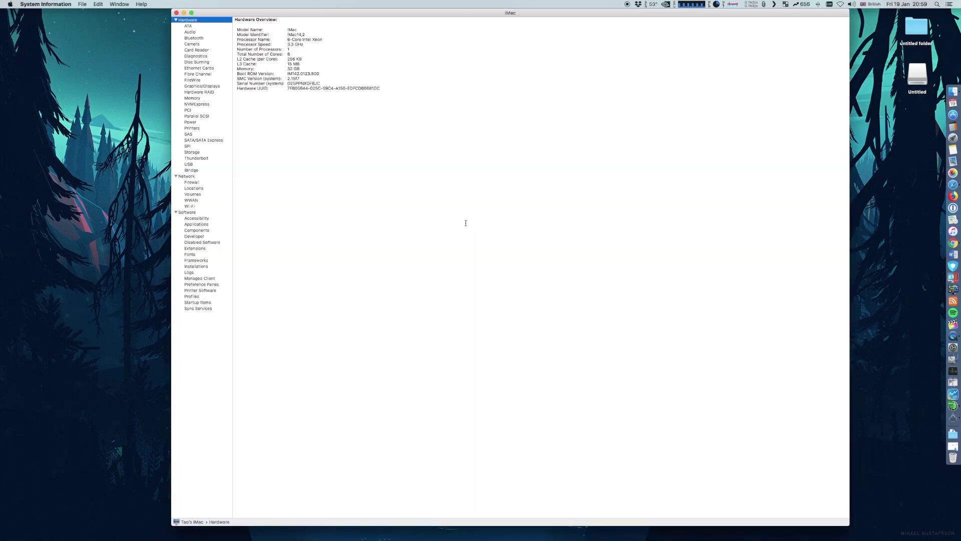
click(197, 164)
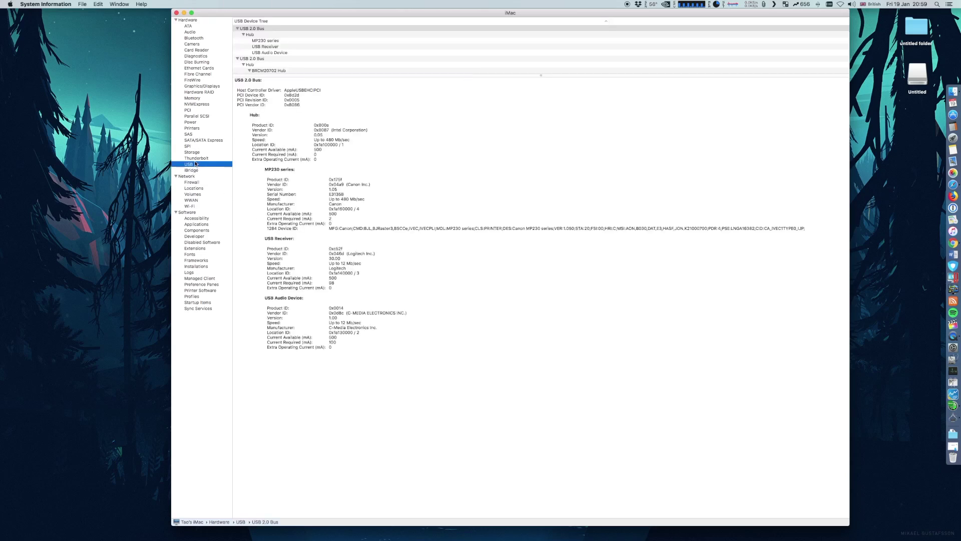
Enlarge the USB device tree and examine the details of the USB 3.0 bus and both USB 2.0 buses
drag(539, 74, 546, 123)
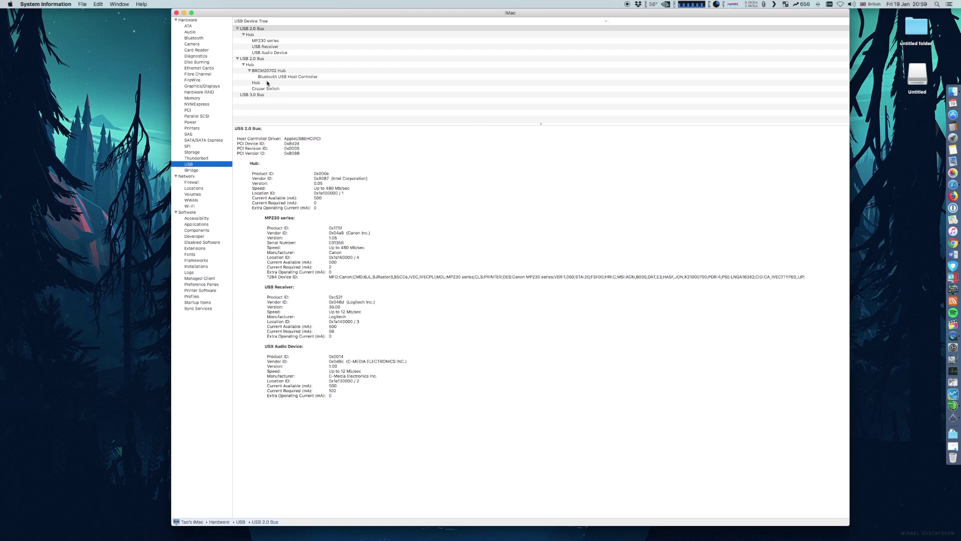
click(261, 95)
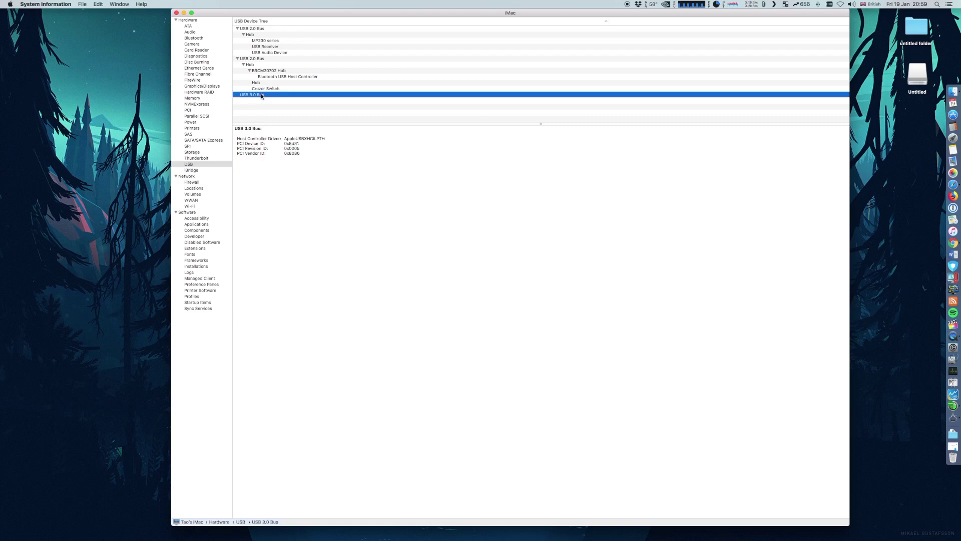
click(261, 29)
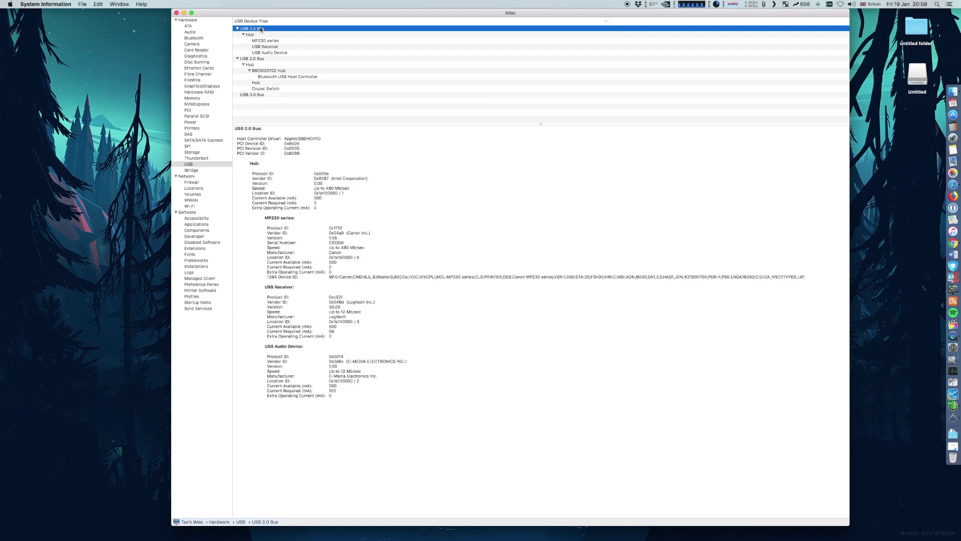
click(262, 59)
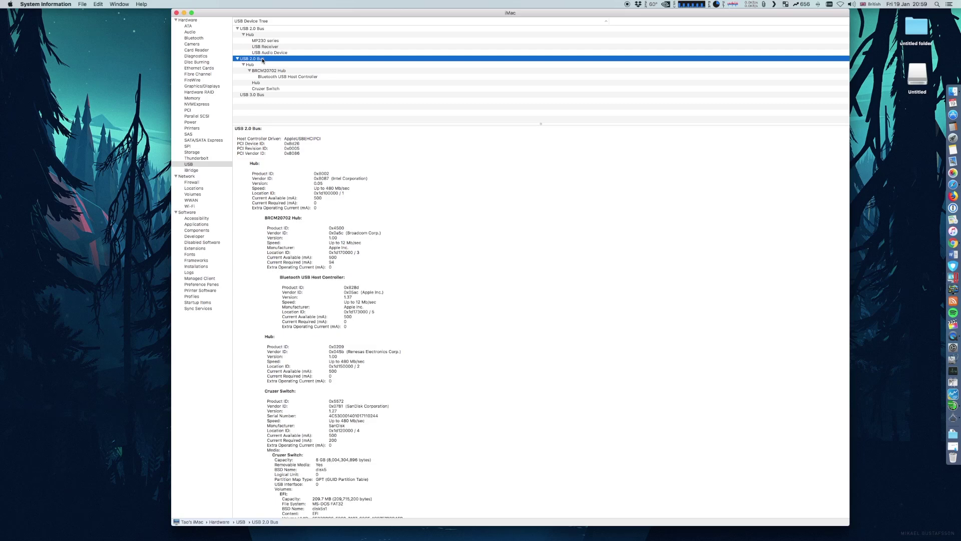